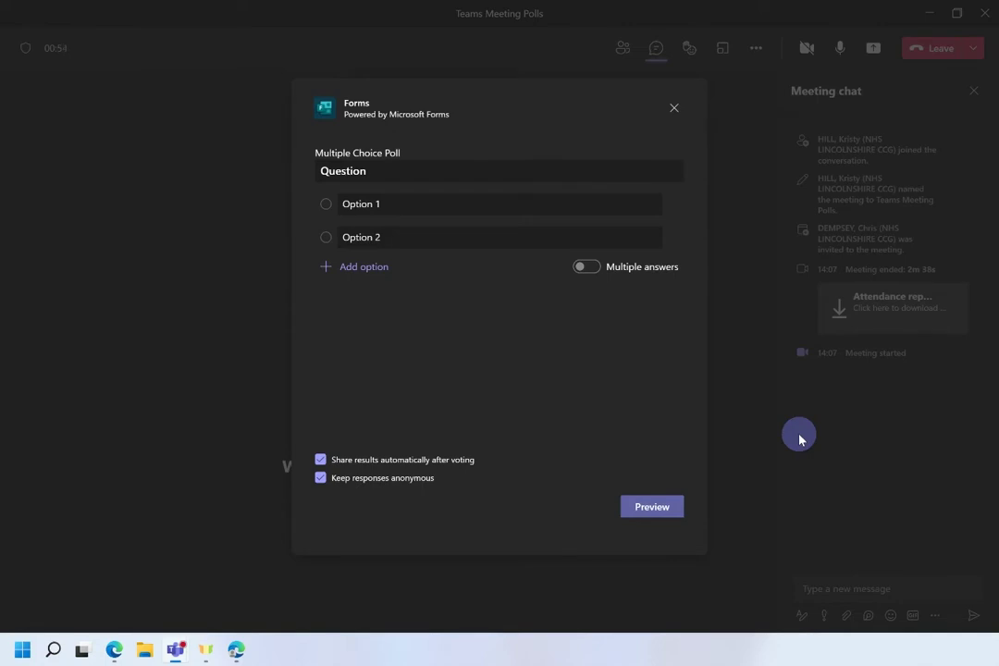
Set the multiple choice poll's question to "How are you feeling today?" and add all suggested answers: Happy, Sad and Angry.
click(402, 170)
key(BackSpace)
key(BackSpace)
key(BackSpace)
key(BackSpace)
key(BackSpace)
key(BackSpace)
key(BackSpace)
key(BackSpace)
text(How are you feeling today?)
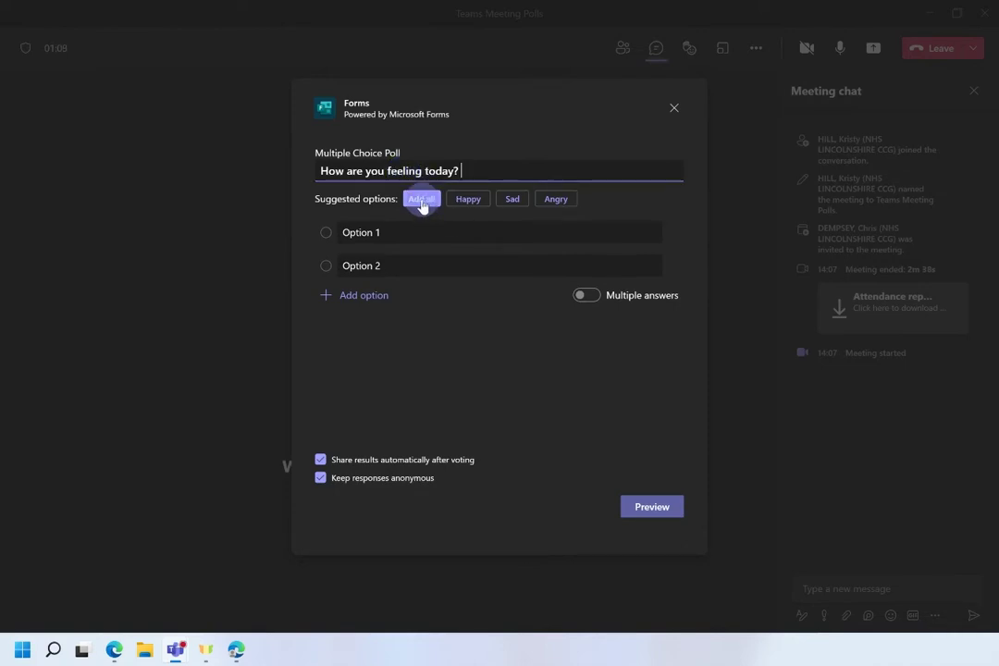
click(422, 201)
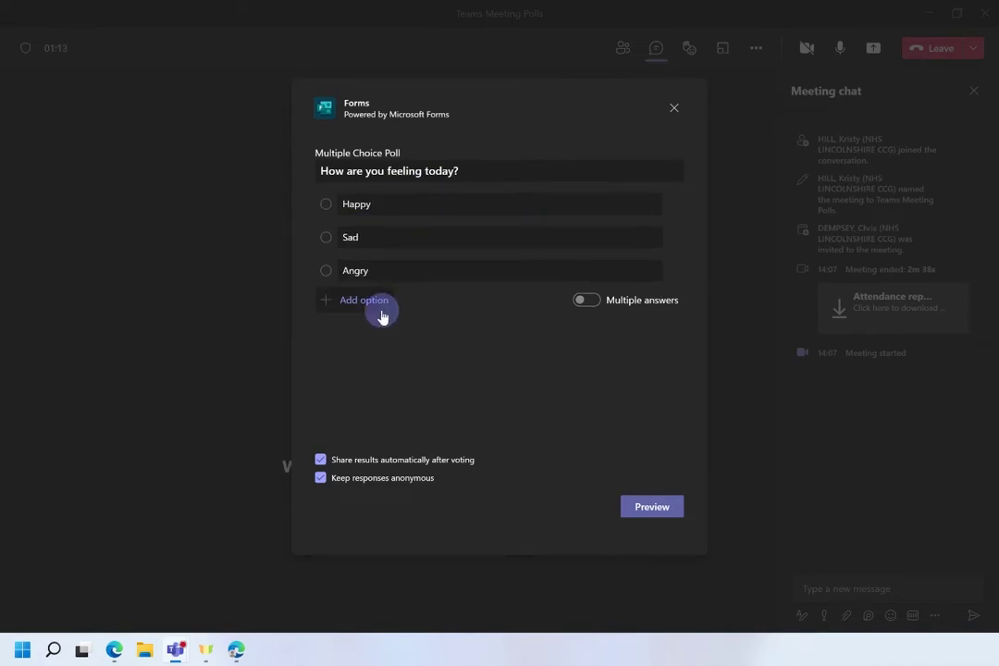
Keep the feelings poll limited to a single answer, preview it and send it to the meeting chat.
click(590, 303)
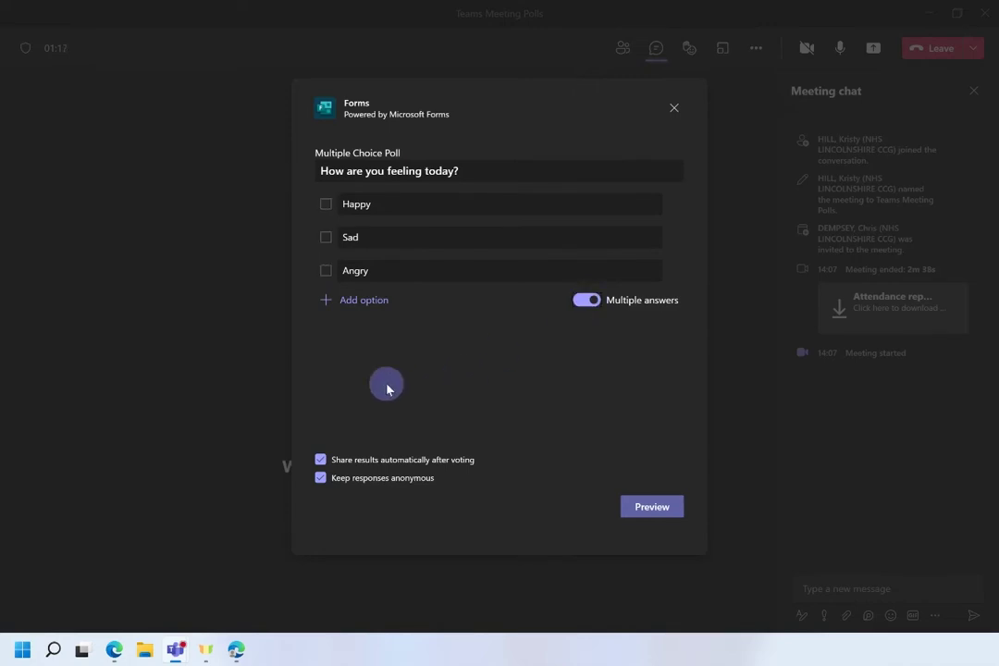
click(585, 301)
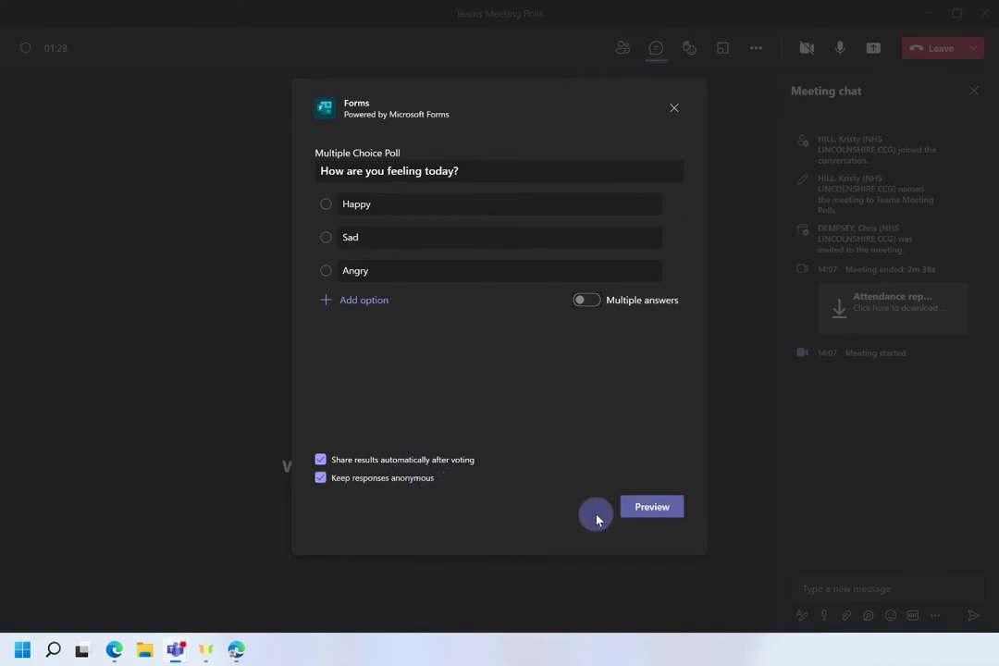
click(641, 514)
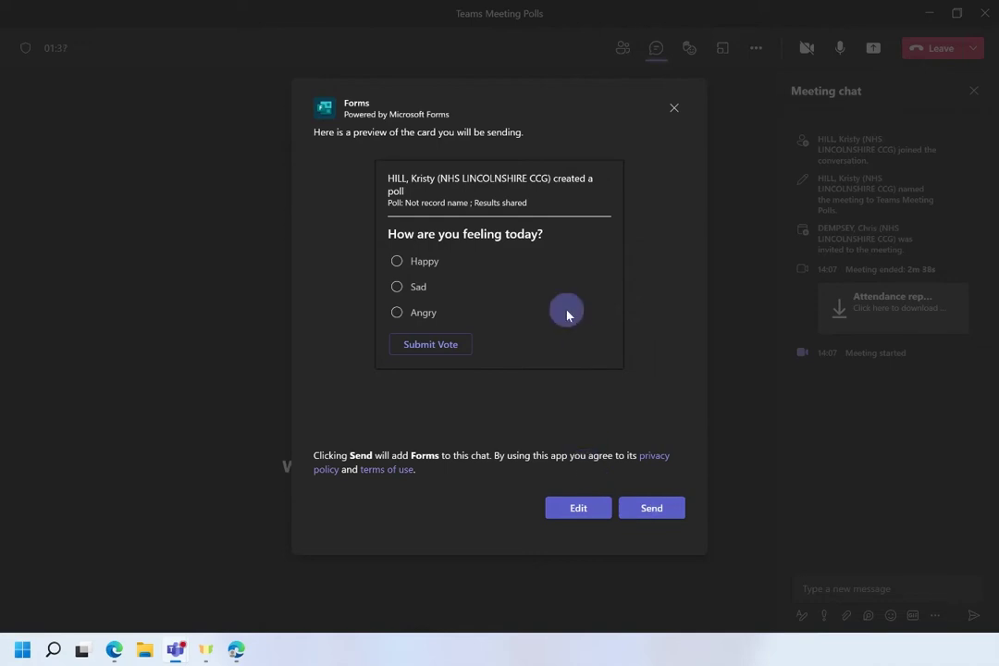
click(663, 514)
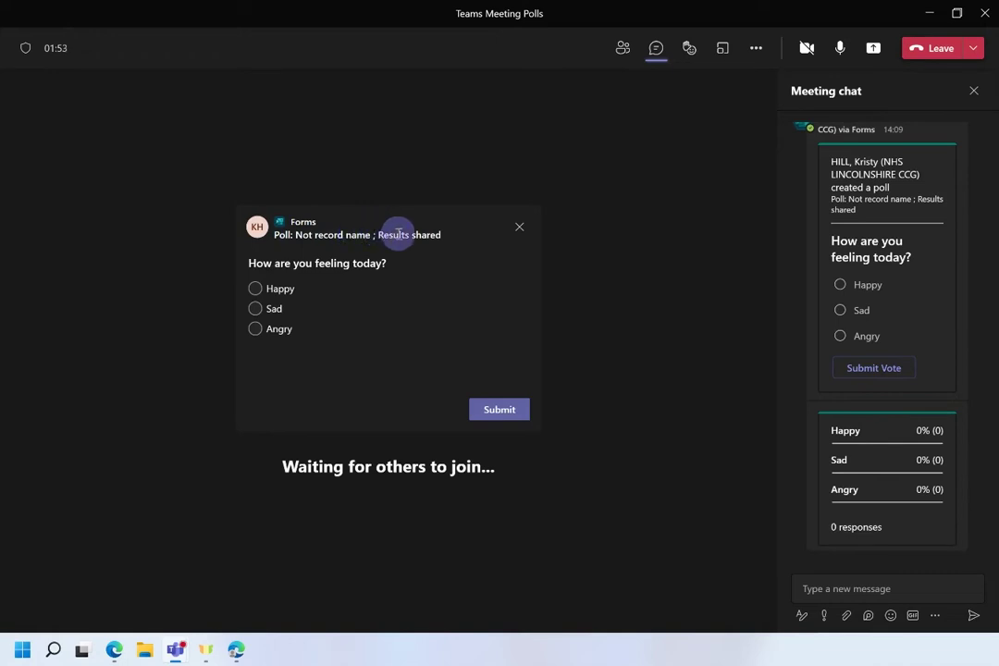
Submit a vote for Happy in the launched poll and close the poll window.
click(259, 292)
click(508, 413)
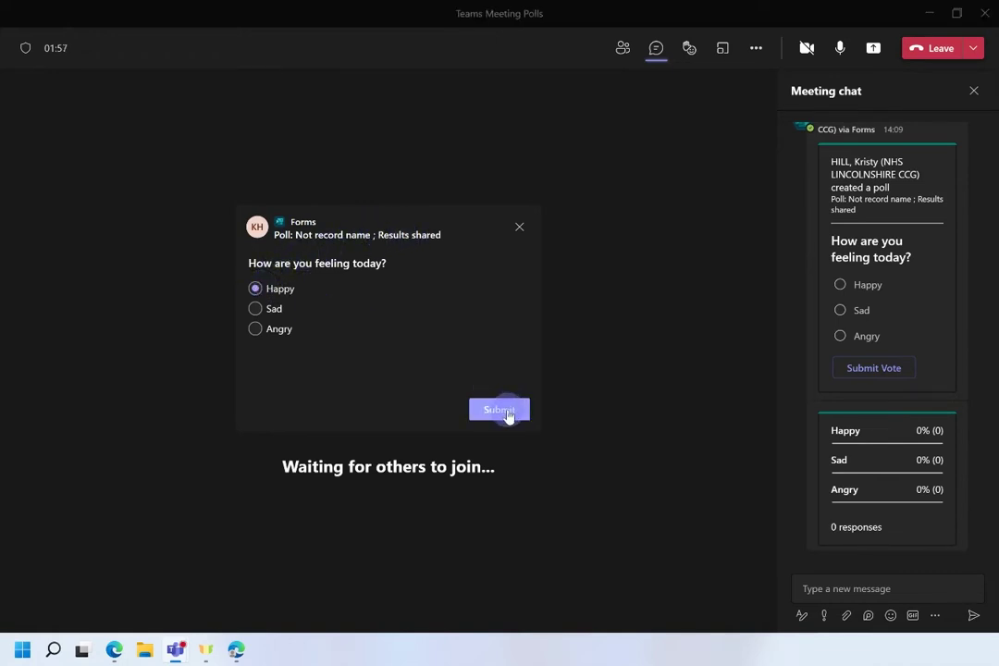
click(519, 228)
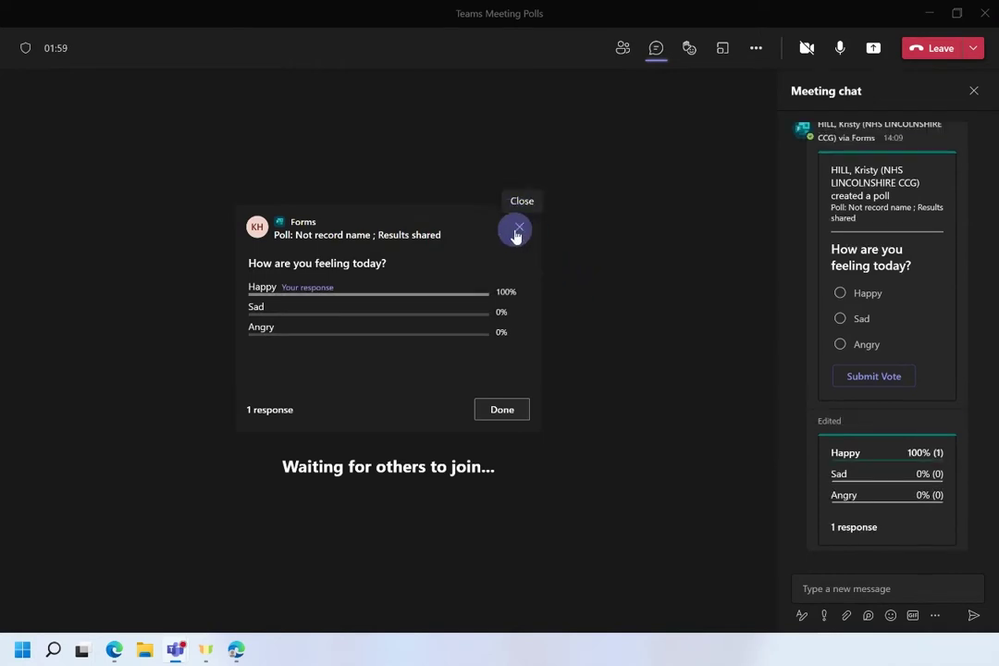
click(519, 229)
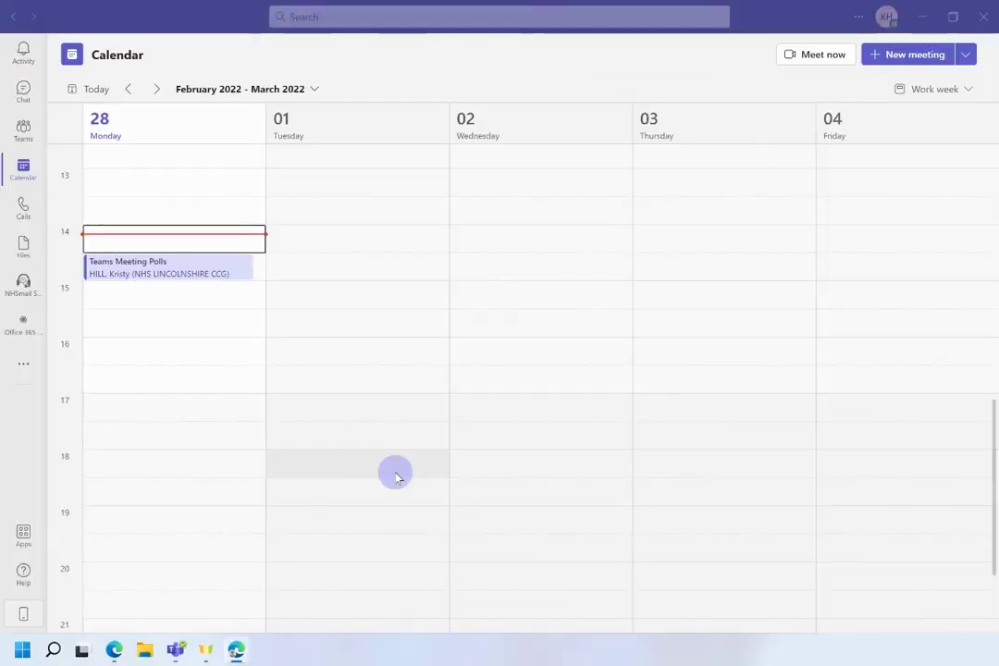
Open the Teams Meeting Polls calendar event for editing and add Forms to it as a tab.
click(205, 275)
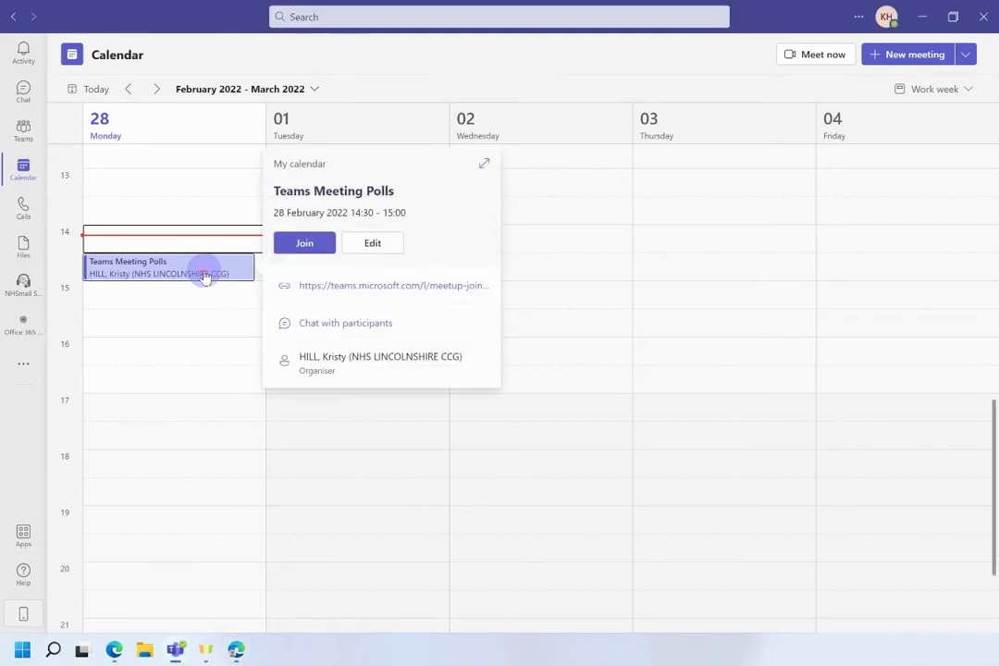
click(387, 244)
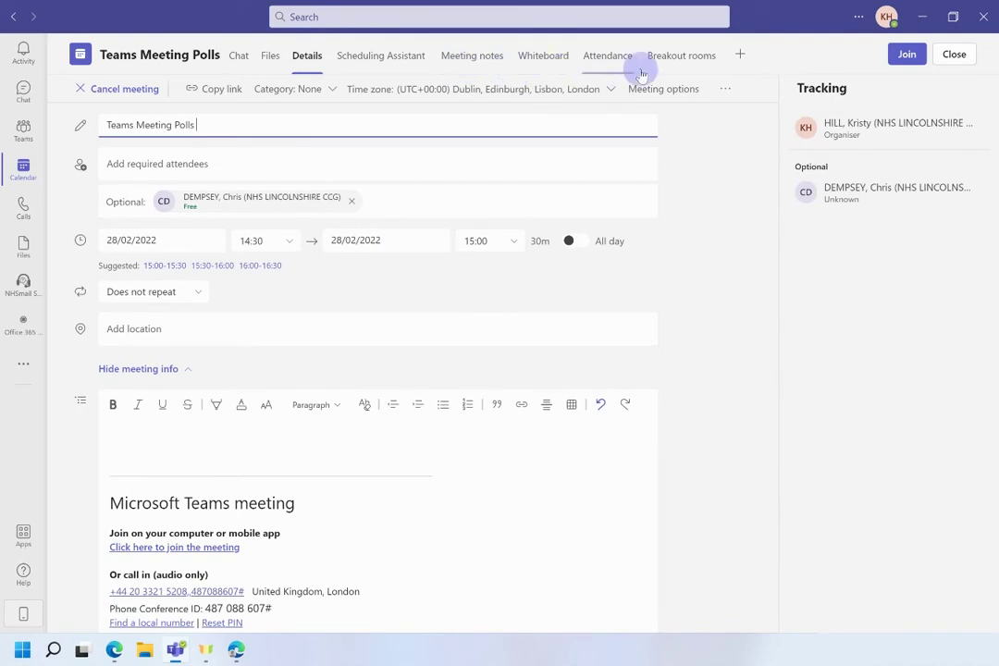
click(742, 57)
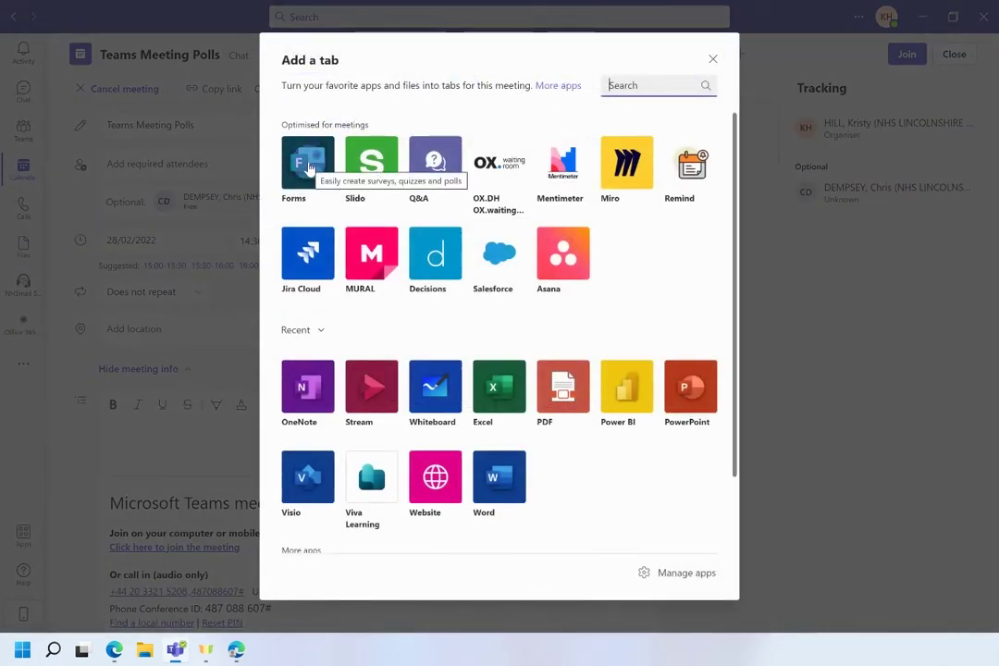
click(311, 169)
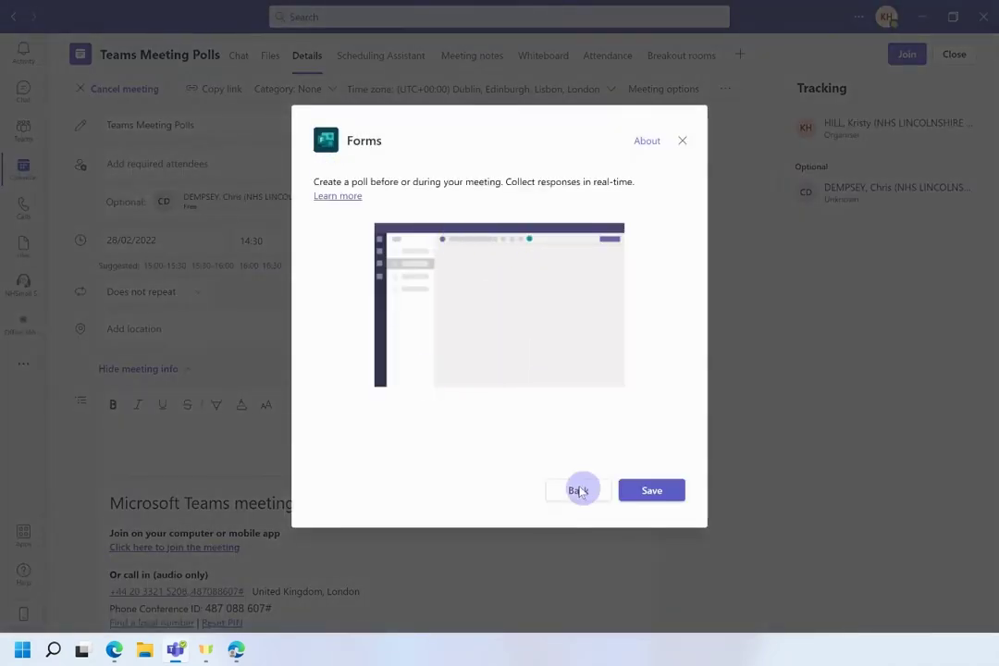
click(664, 493)
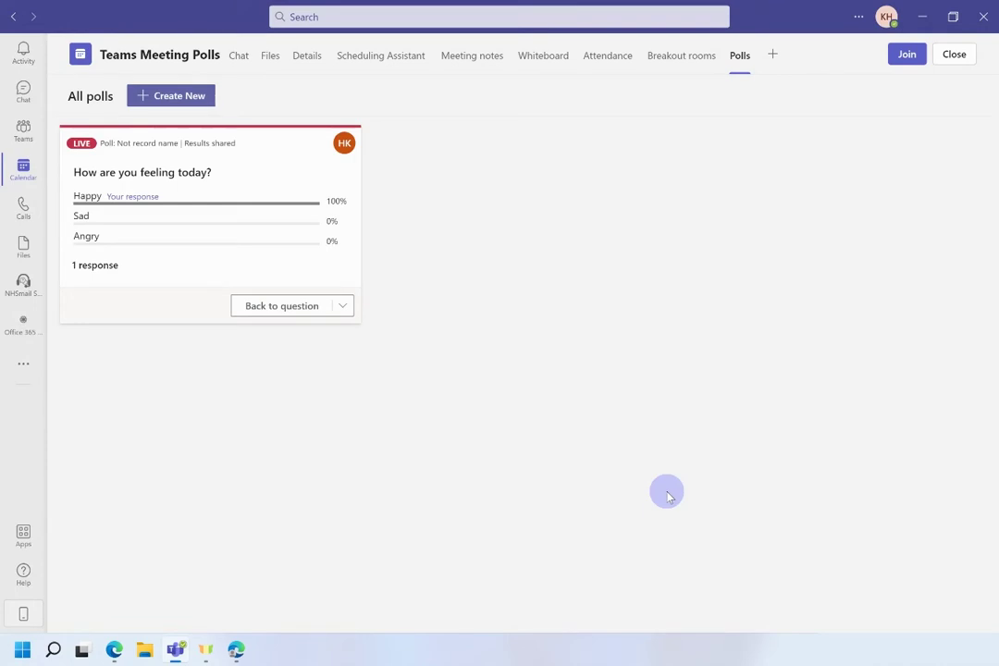
Create a draft poll from the suggestion "Do you agree with the schedule?" with co-authoring by others allowed.
click(193, 101)
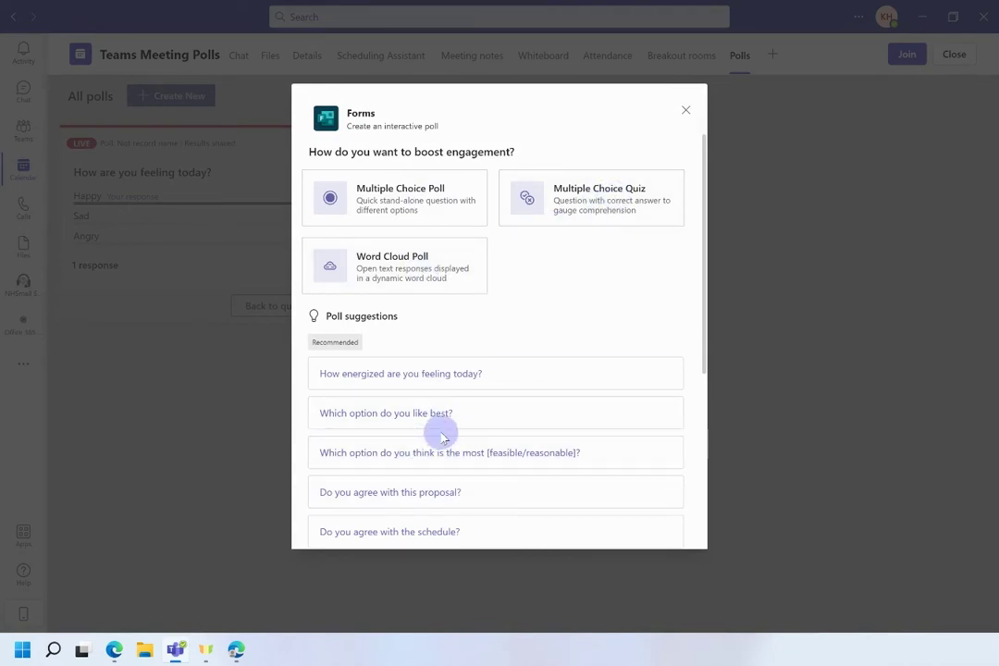
scroll(449, 444, down, 3)
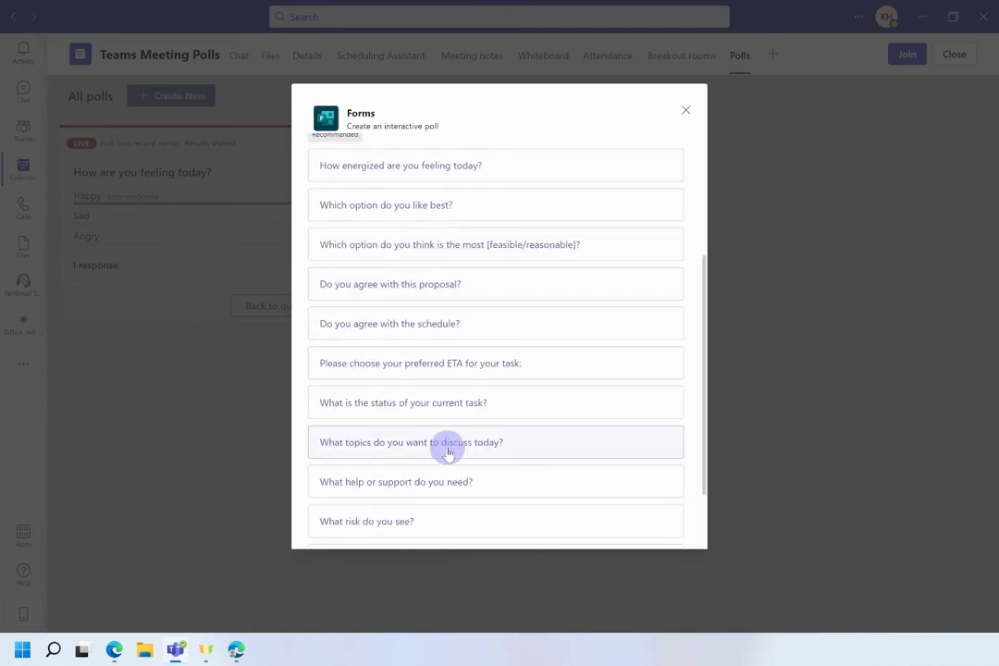
click(442, 329)
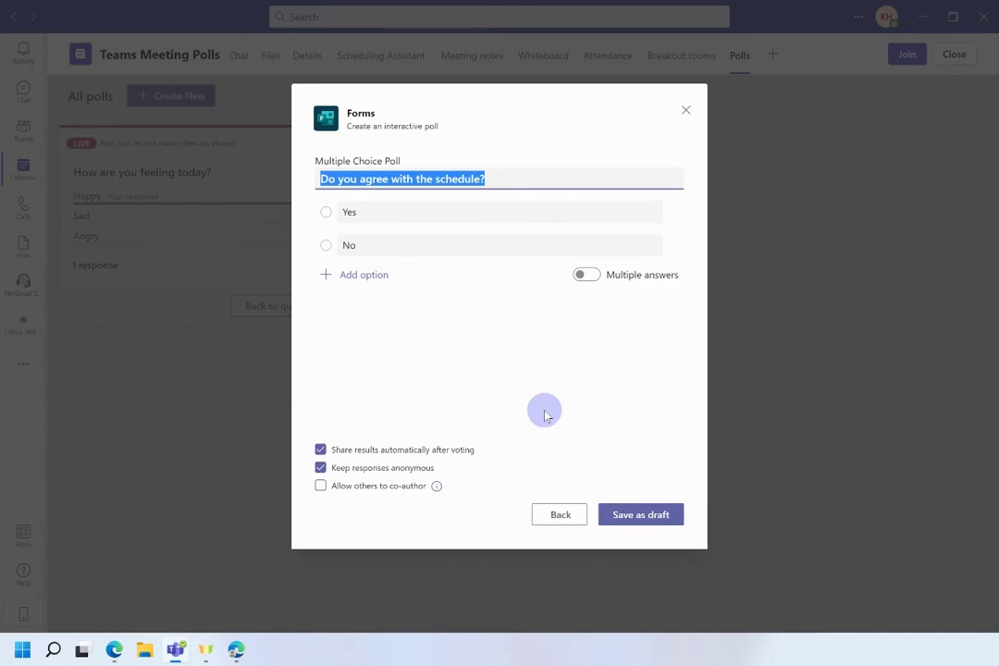
click(323, 490)
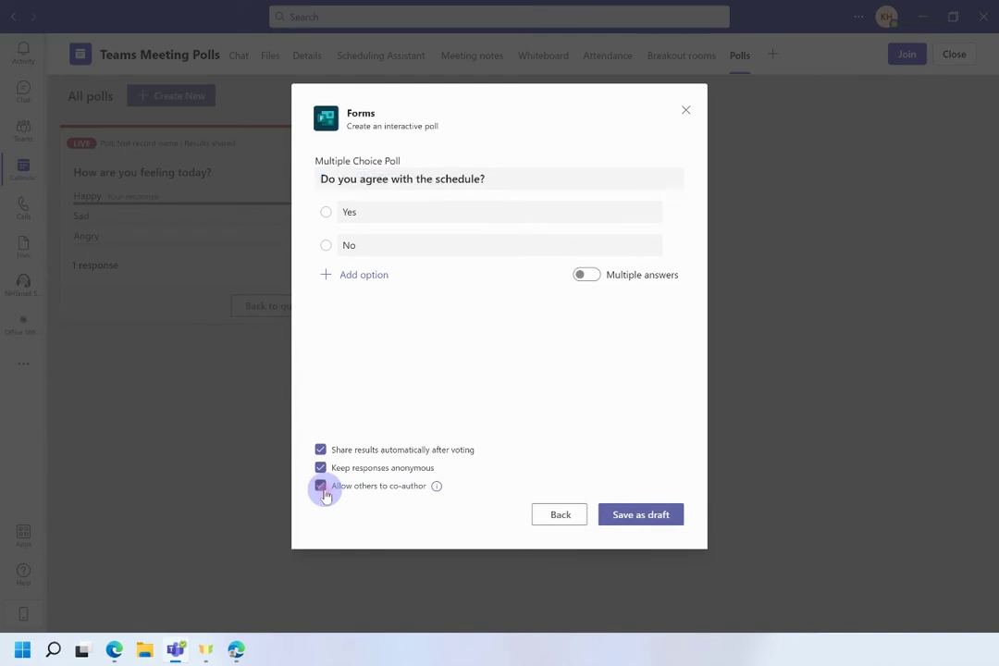
mouse_move(437, 490)
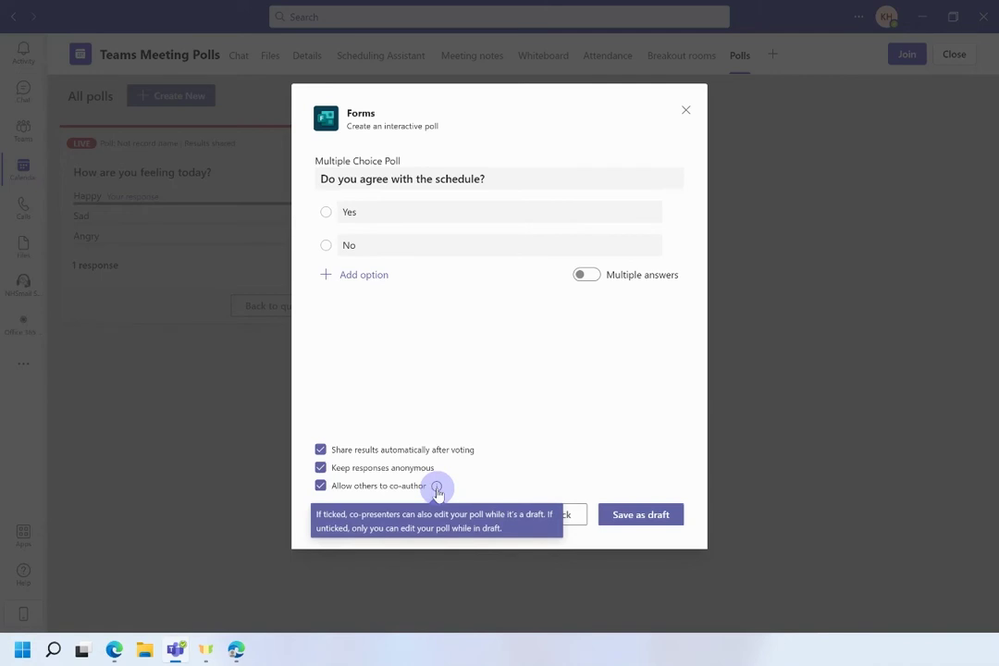
click(648, 518)
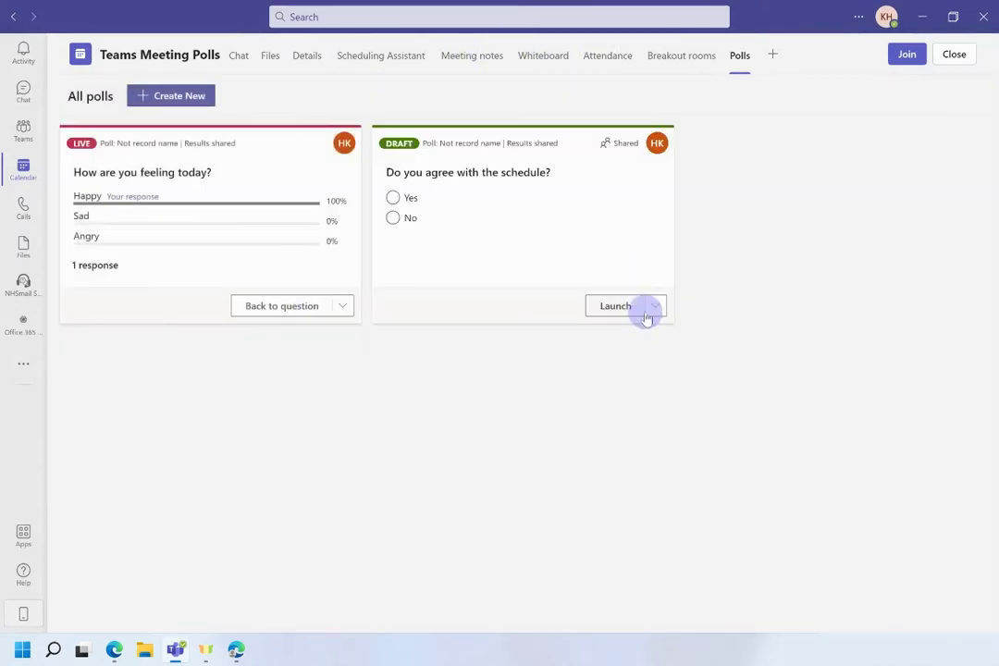
click(656, 308)
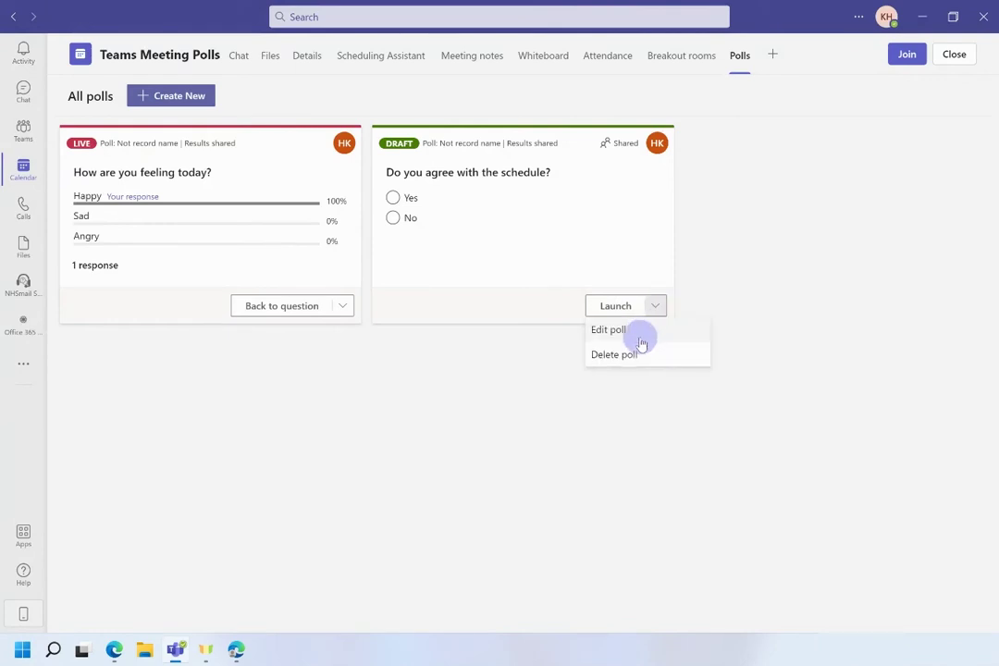
click(759, 289)
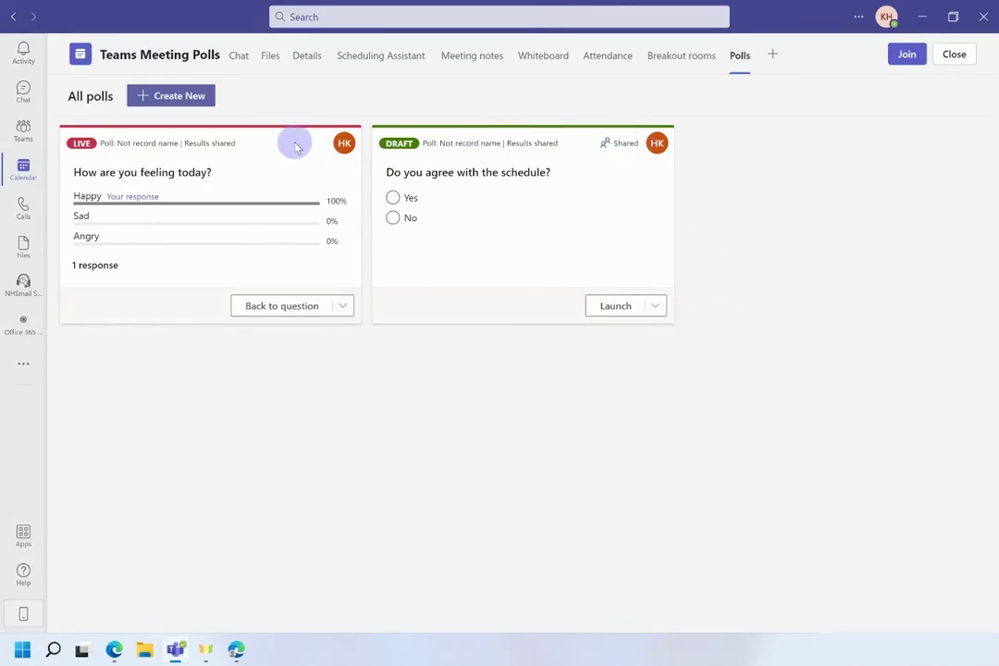
Create a word cloud poll asking "Use one word to describe your feelings" and save it as a draft.
click(182, 96)
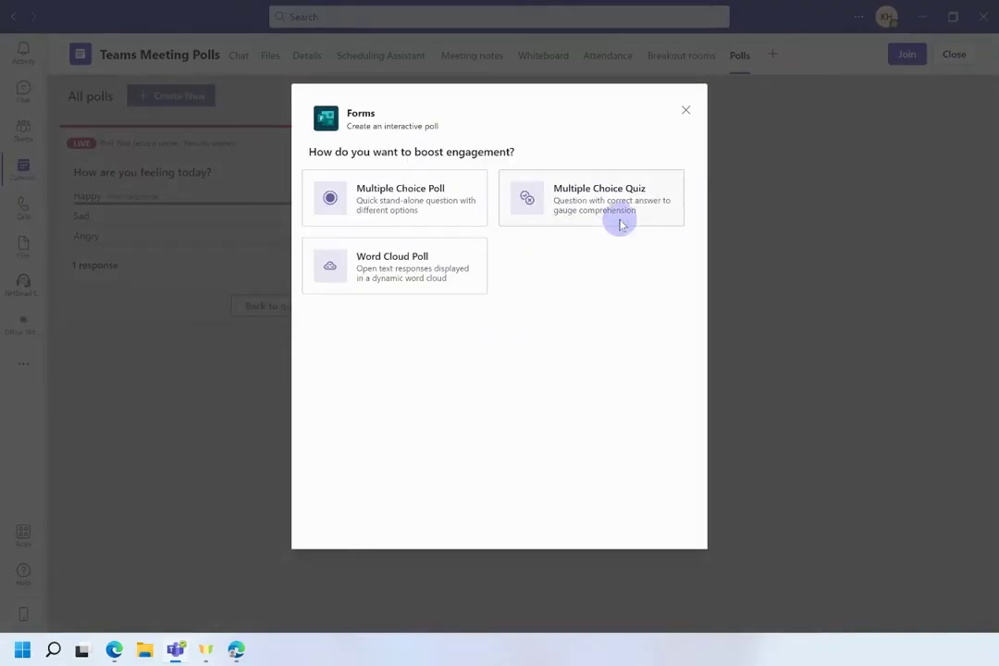
click(460, 269)
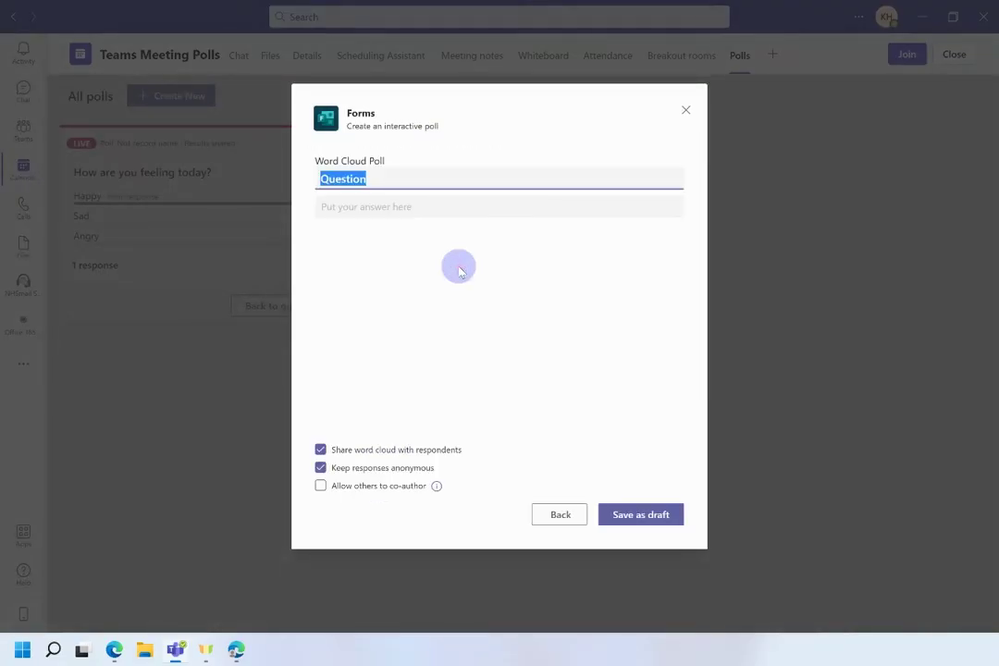
text(Use one word to describe your feelings)
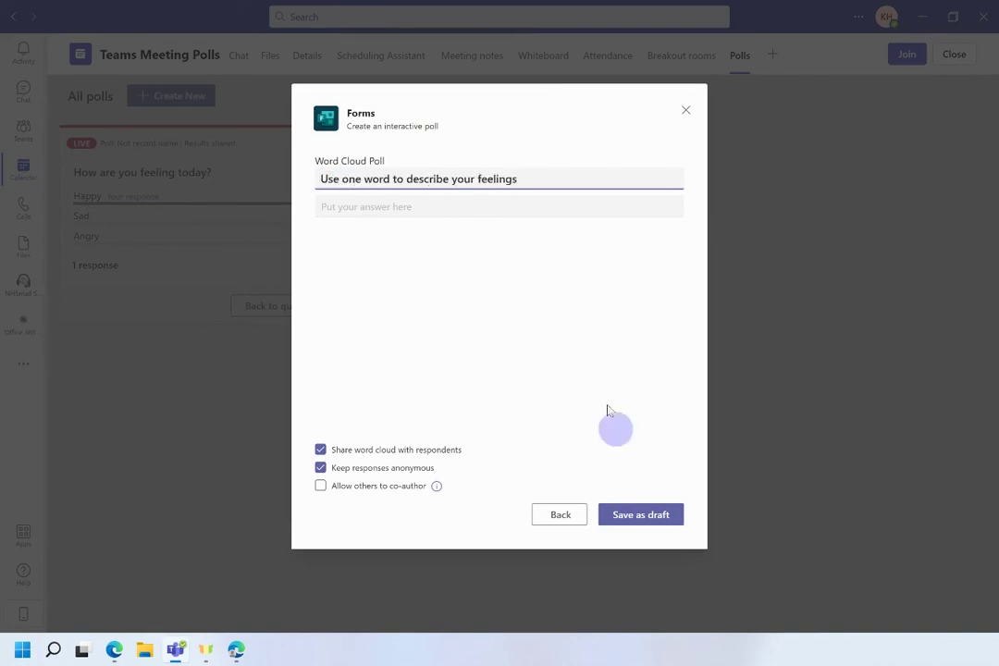
click(629, 520)
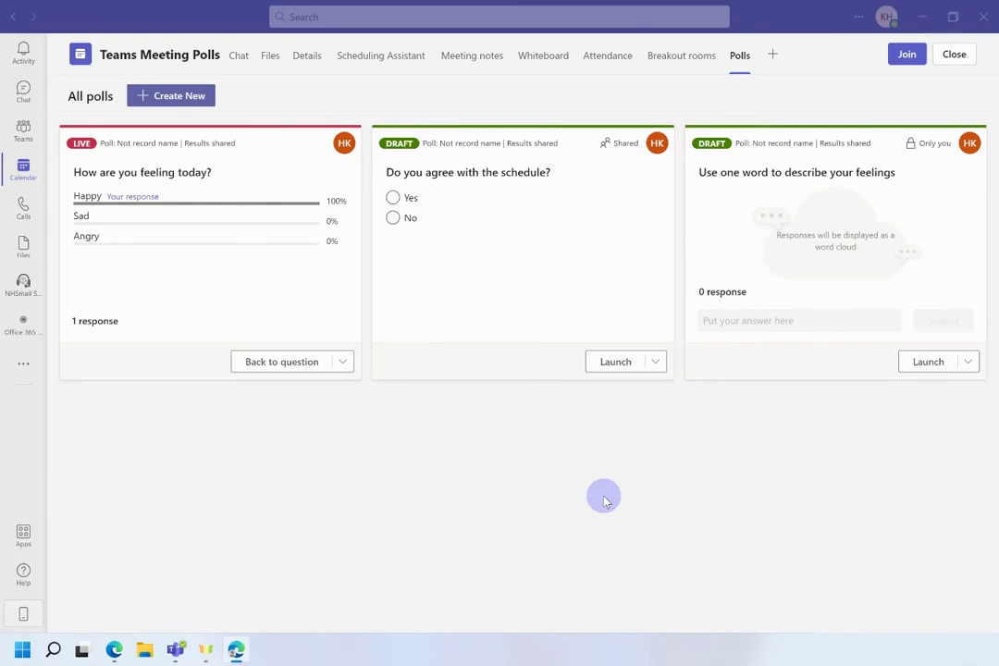
Start a Forms poll in the group chat with the question "Which day is best for the Team meeting?".
click(25, 99)
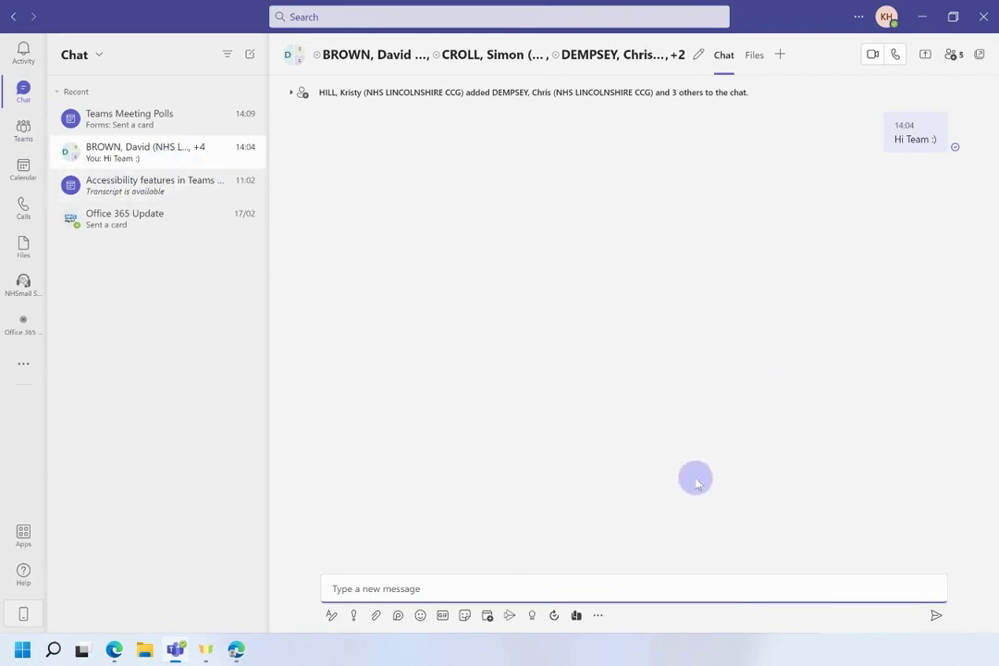
click(598, 616)
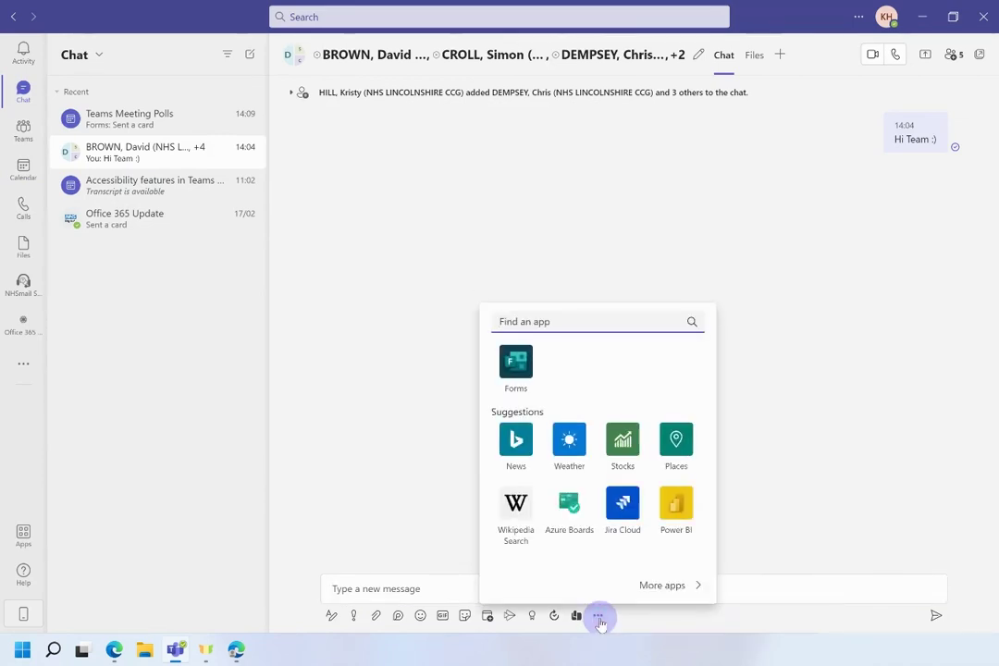
click(520, 371)
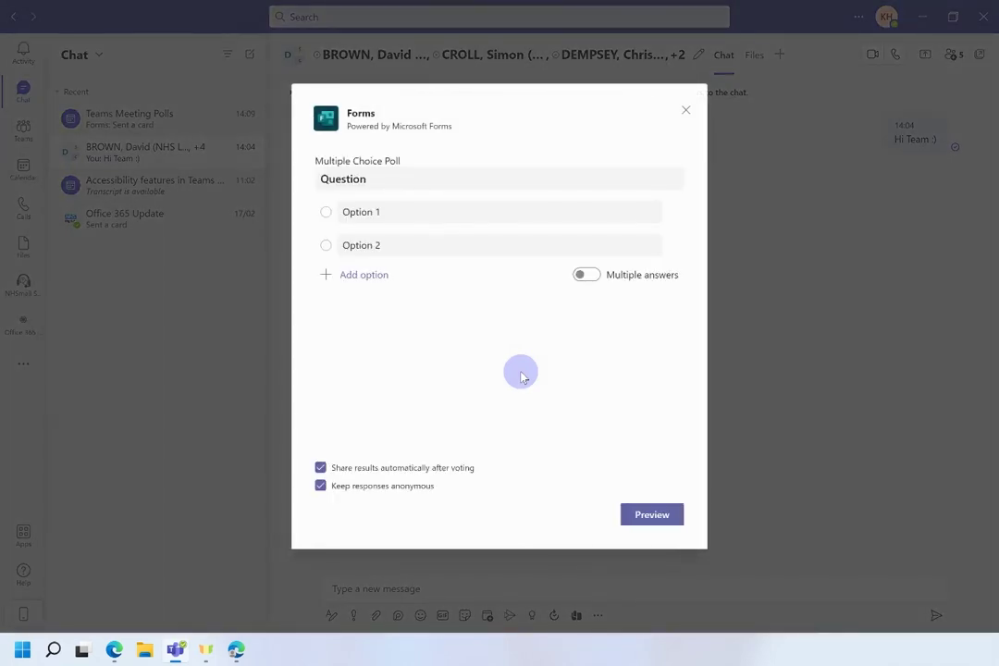
click(400, 178)
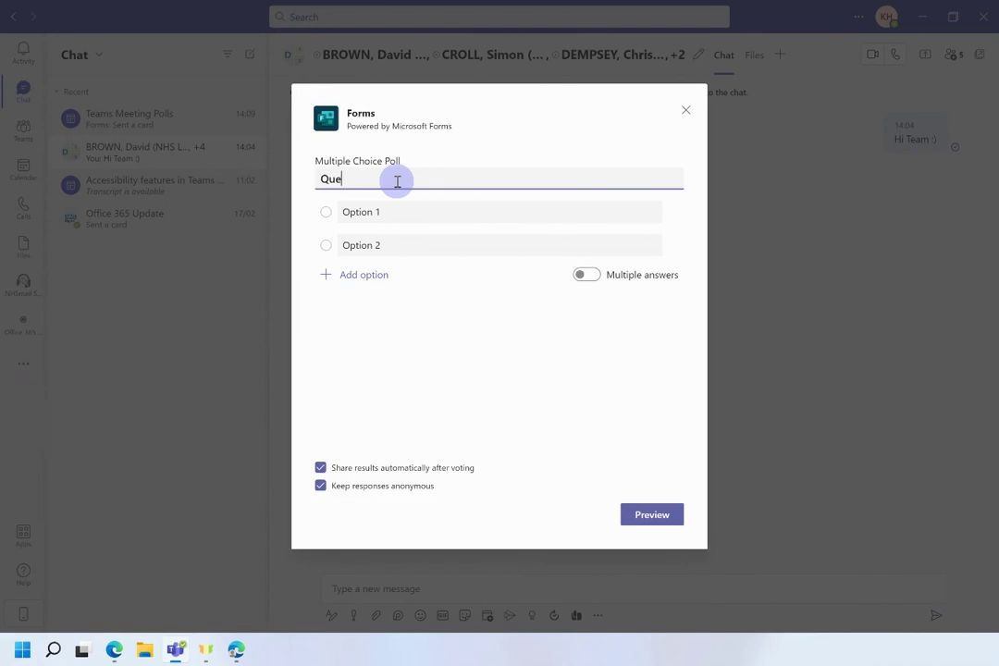
key(BackSpace)
key(BackSpace)
key(BackSpace)
text(Which day is best for the Team meeting?)
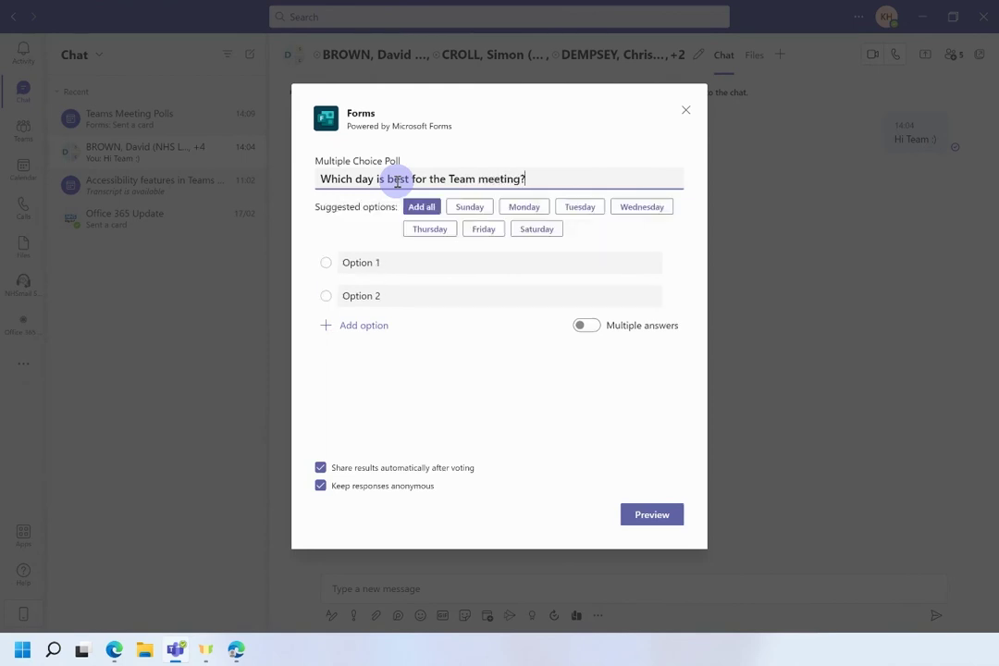
Add Monday, Tuesday and Wednesday as poll options with multiple answers allowed, and send the poll to the group chat.
click(520, 208)
click(534, 207)
click(540, 209)
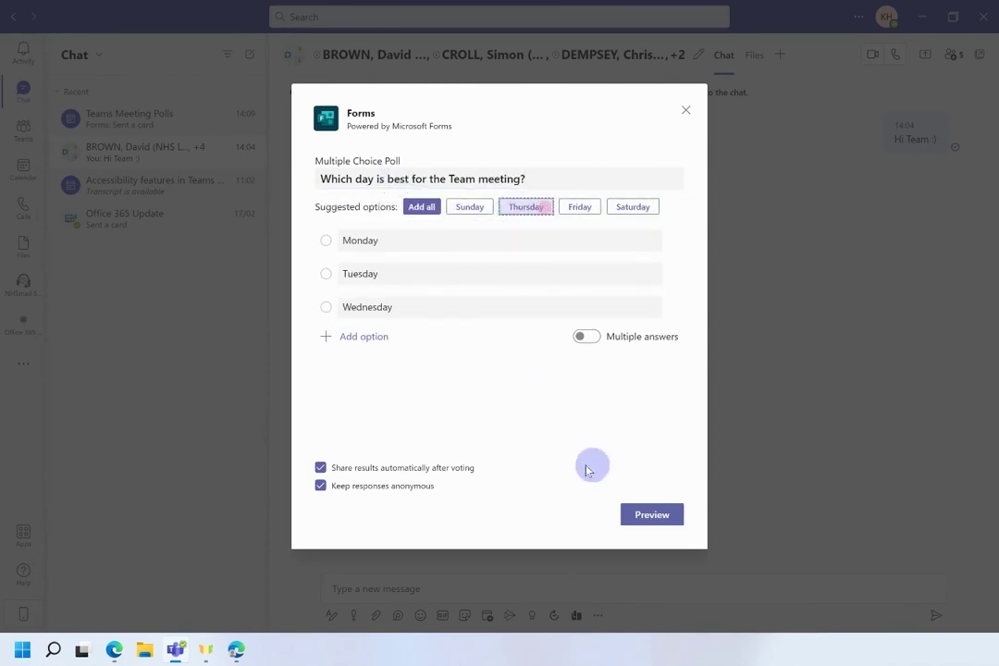
click(590, 337)
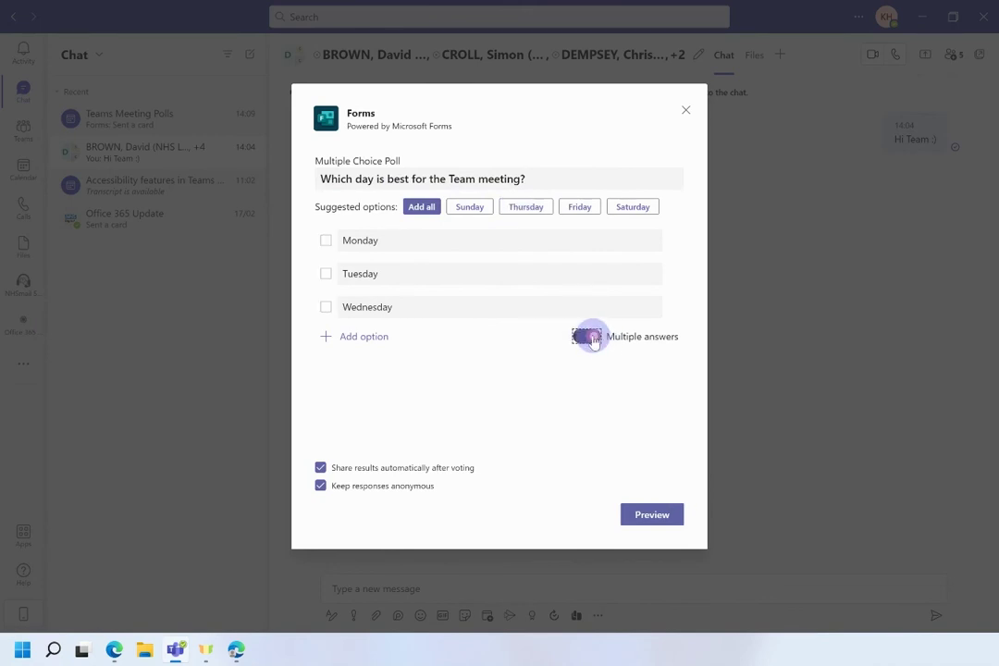
click(662, 520)
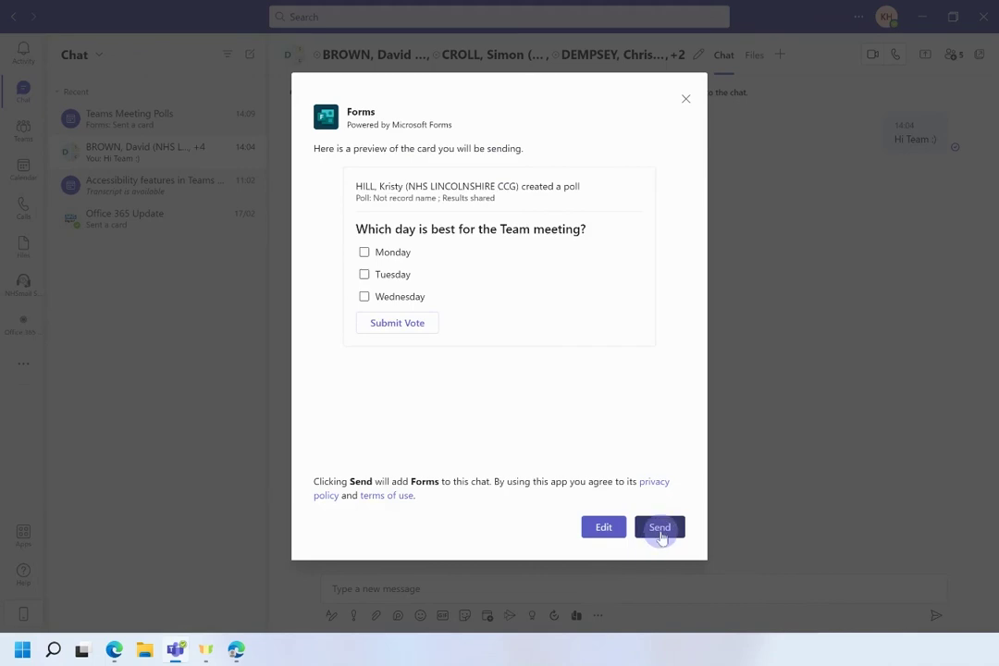
click(662, 532)
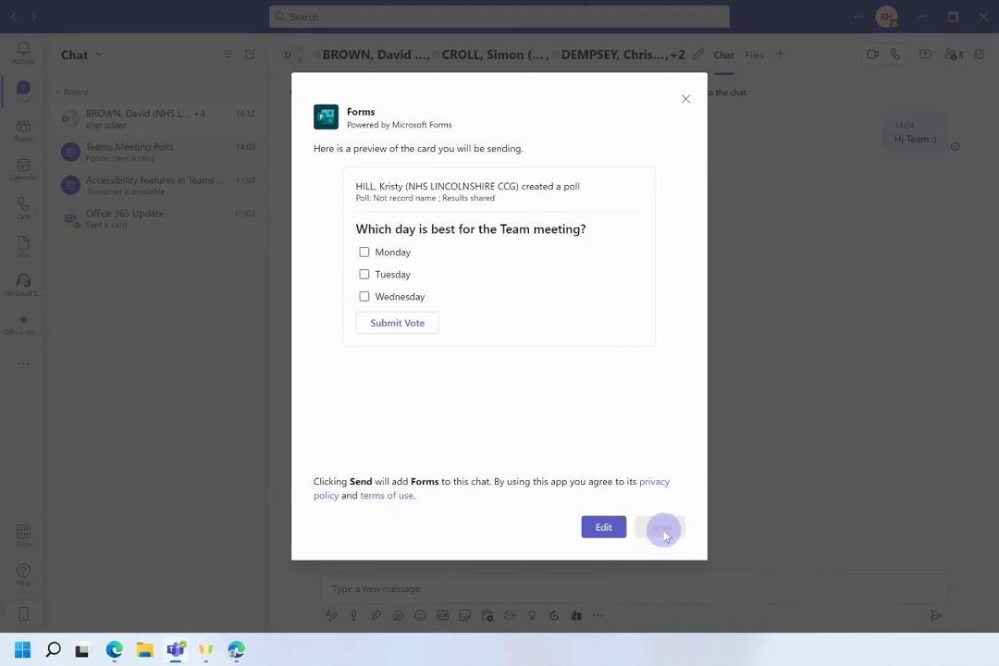